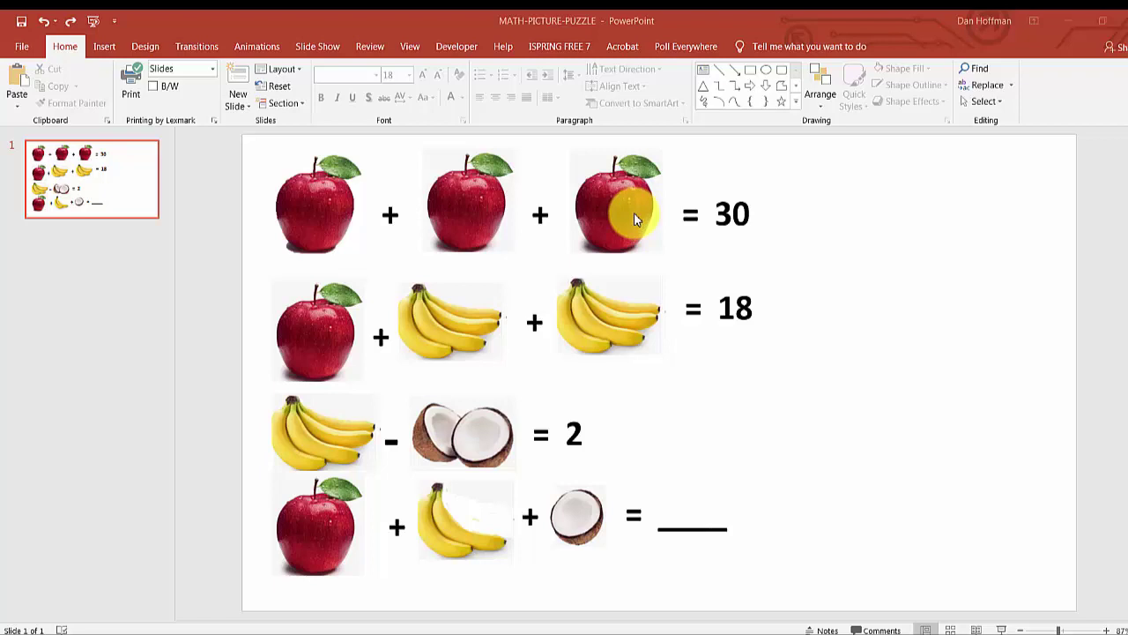
Switch from the PowerPoint fruit puzzle slide to the Chrome new-tab page
click(144, 633)
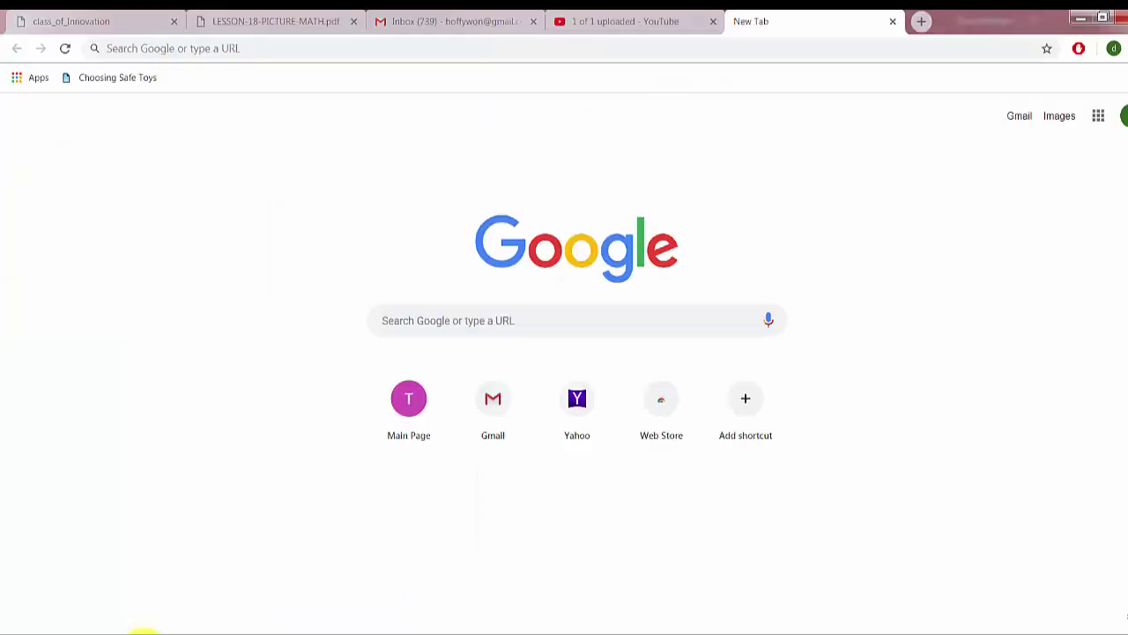
Run a Google search for APPLE
click(486, 318)
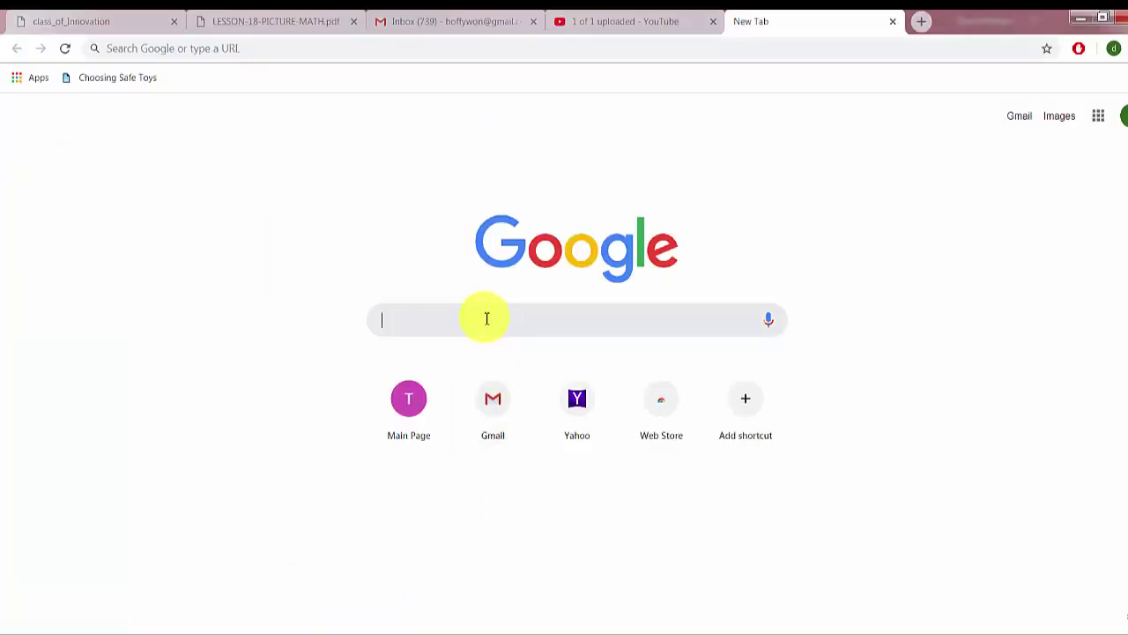
text(APPLE)
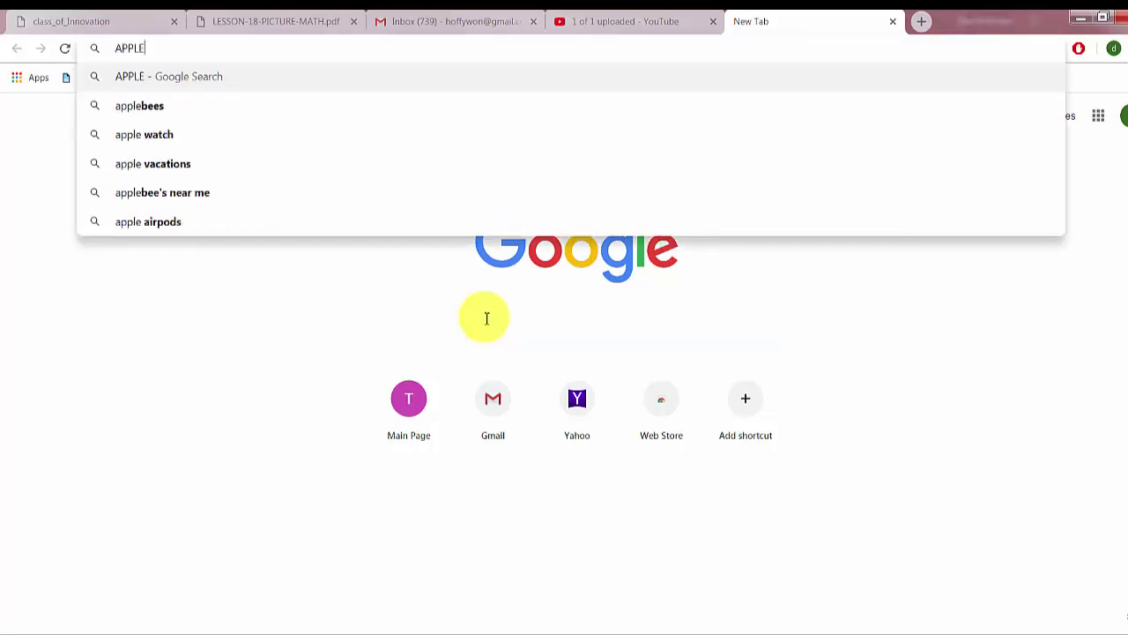
key(Return)
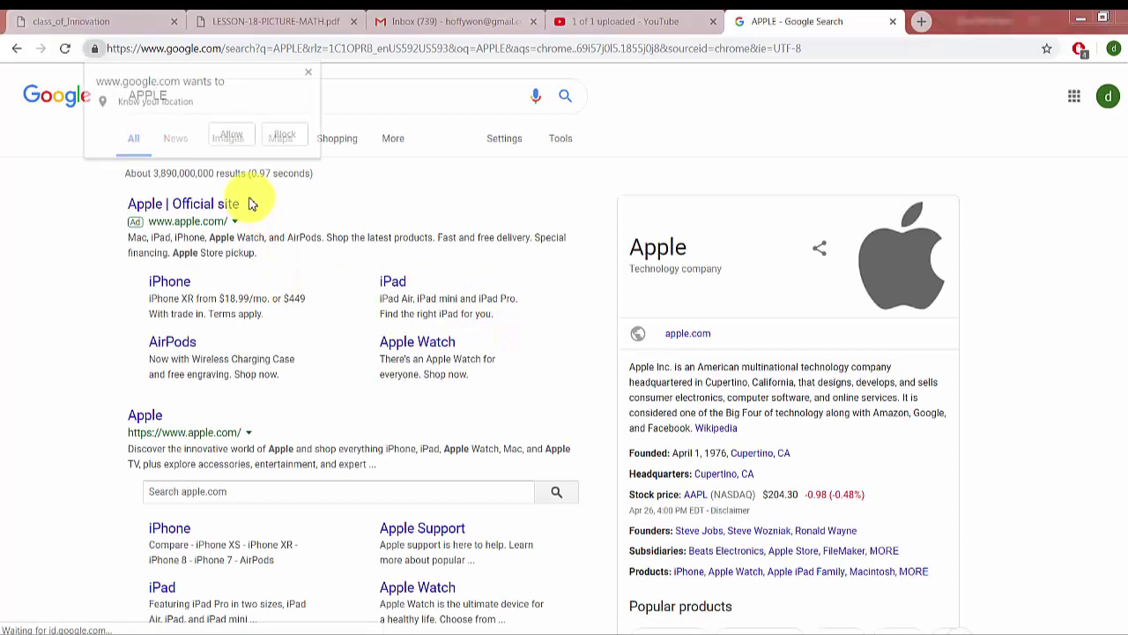
Dismiss the location prompt, show image results and preview the red apple photo
click(309, 74)
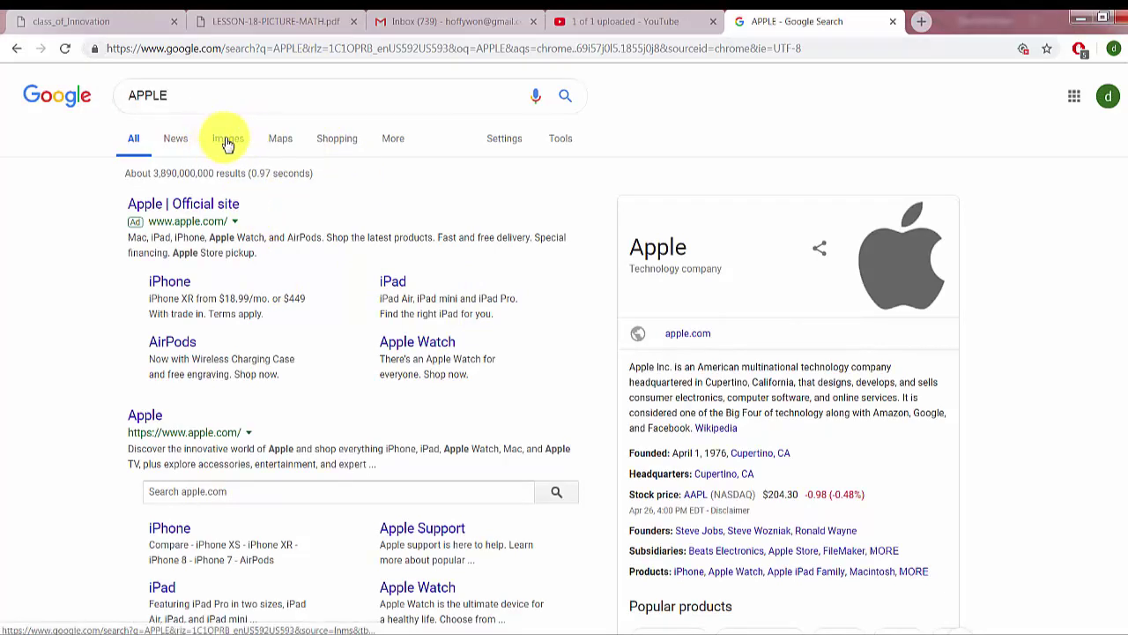
click(226, 144)
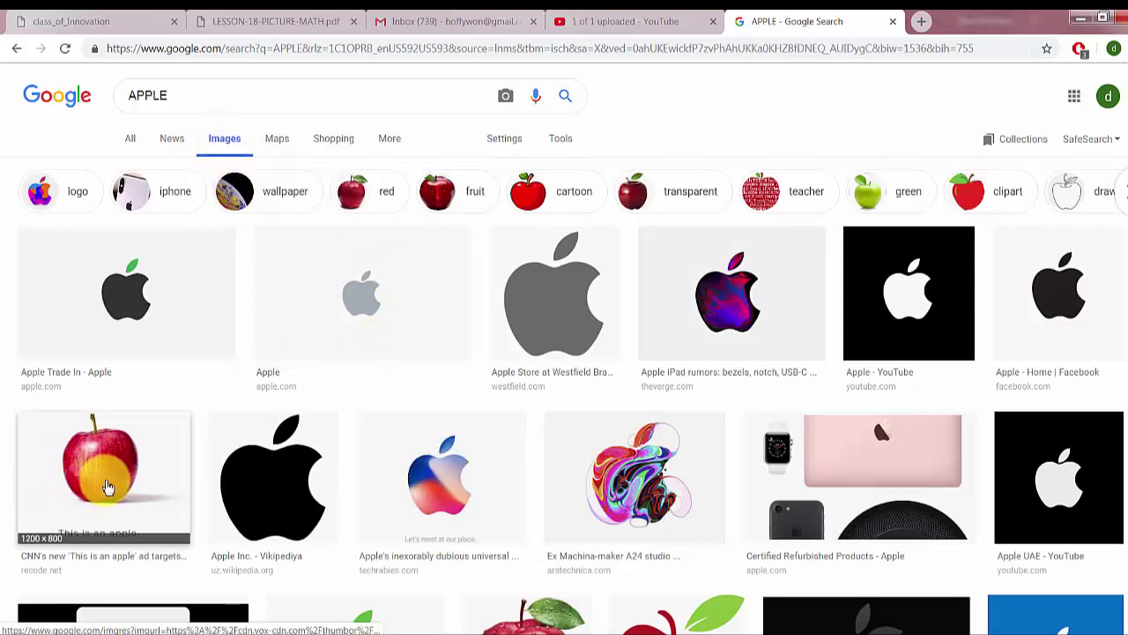
click(104, 467)
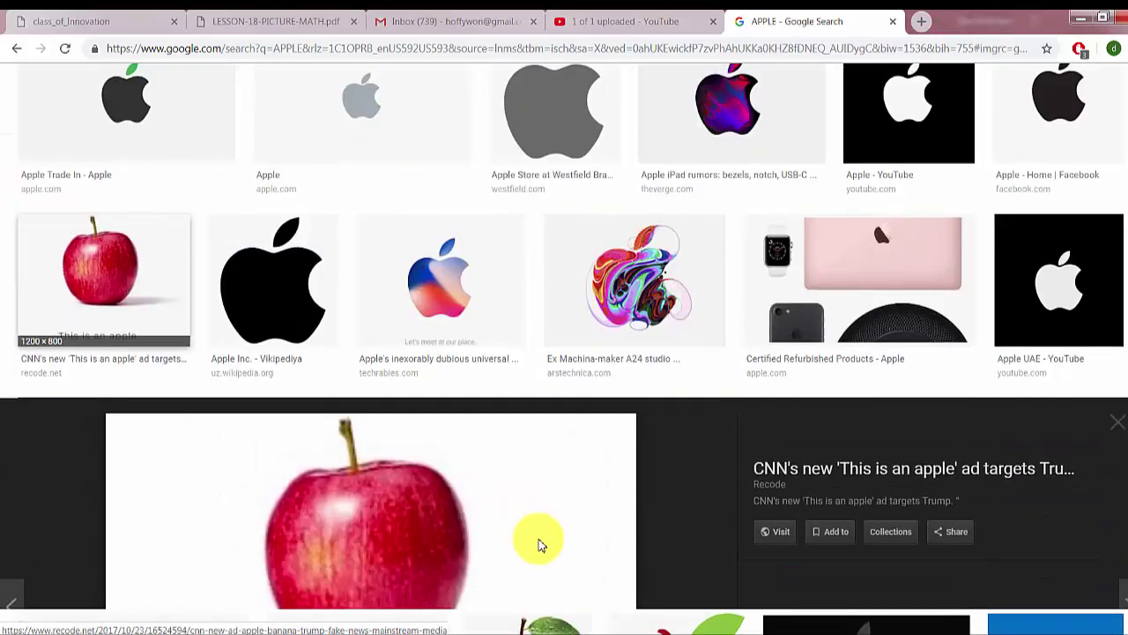
scroll(536, 481, up, 2)
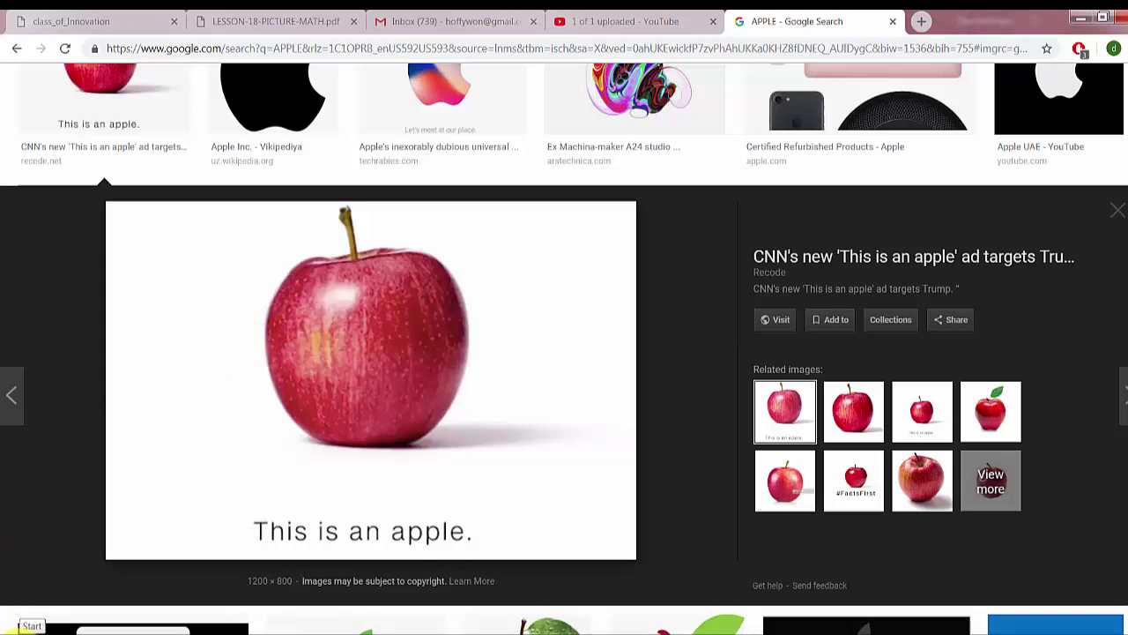
click(17, 629)
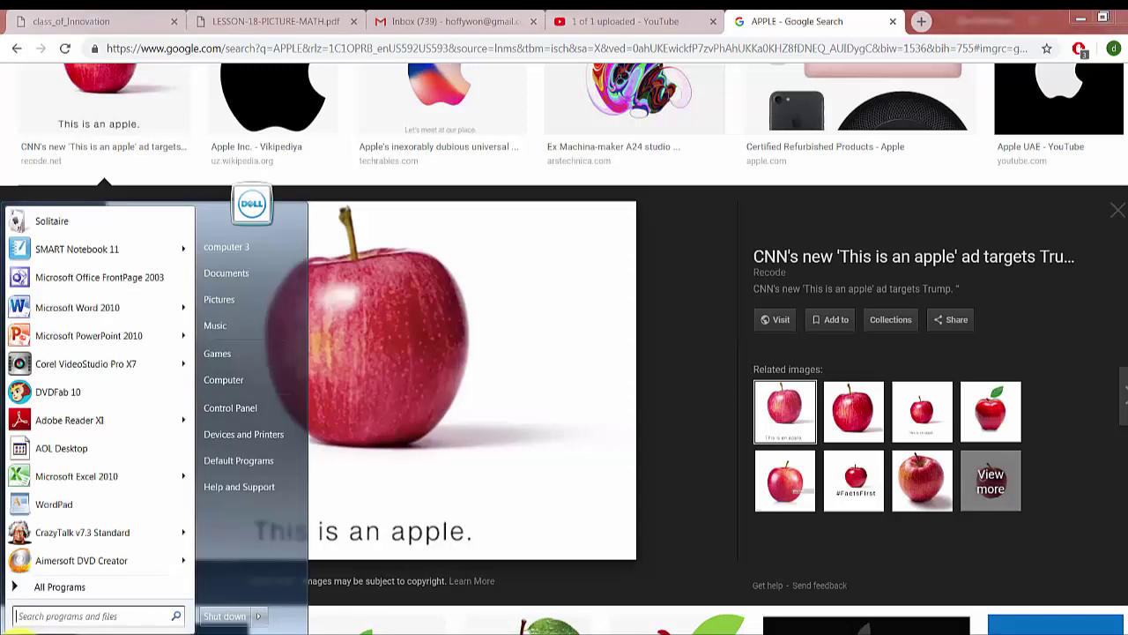
Launch Snipping Tool from the Accessories programs in the Start menu
click(37, 596)
drag(186, 278, 168, 383)
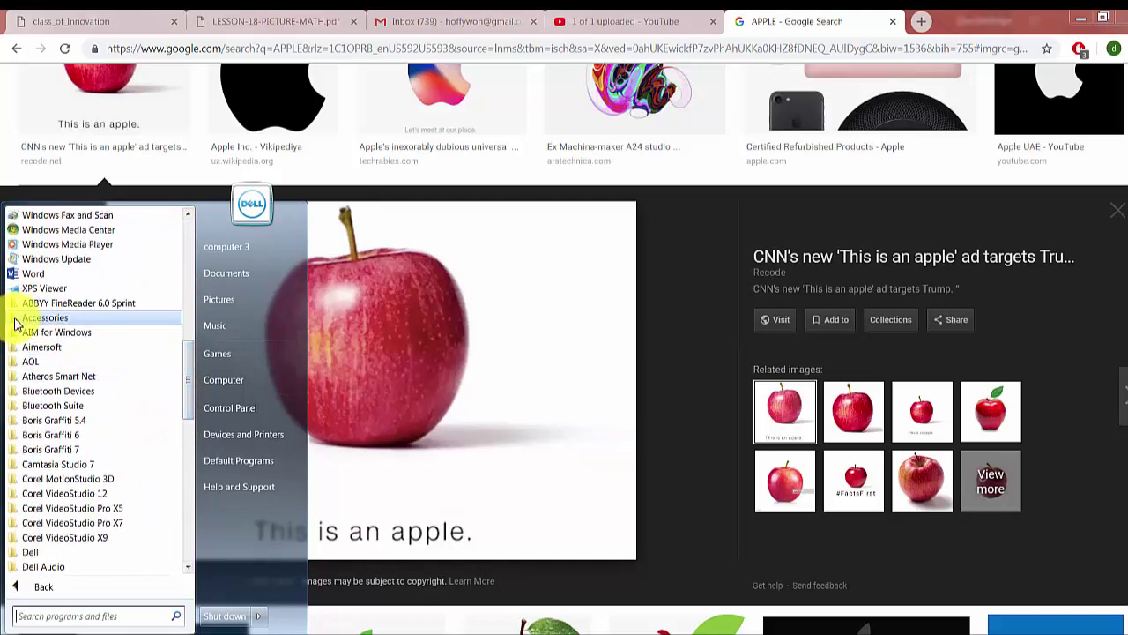
click(44, 317)
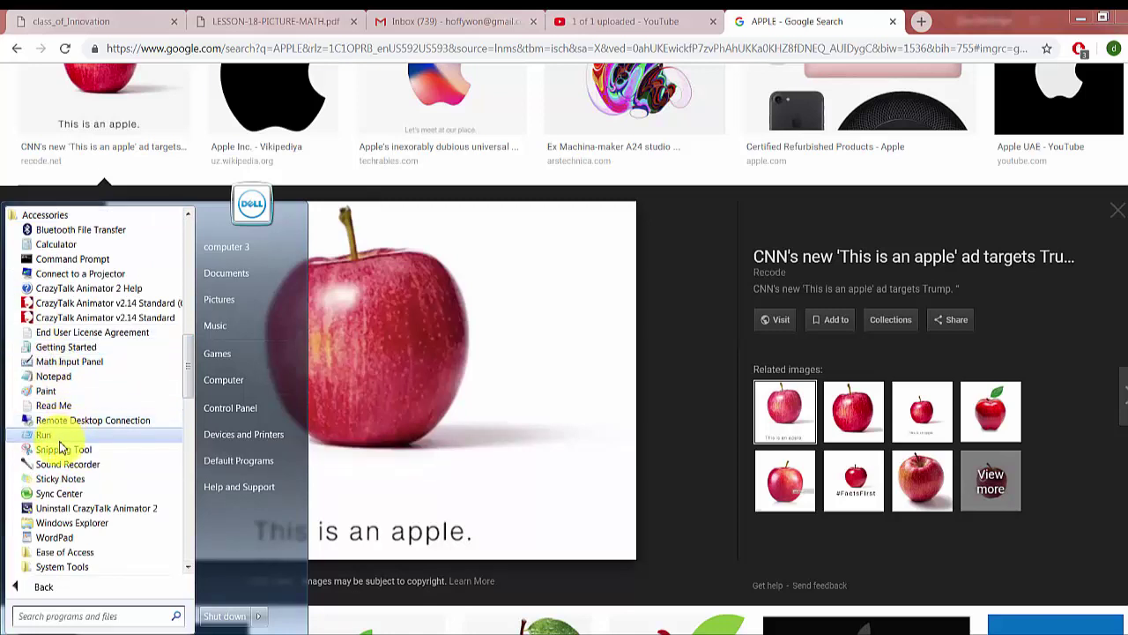
click(56, 452)
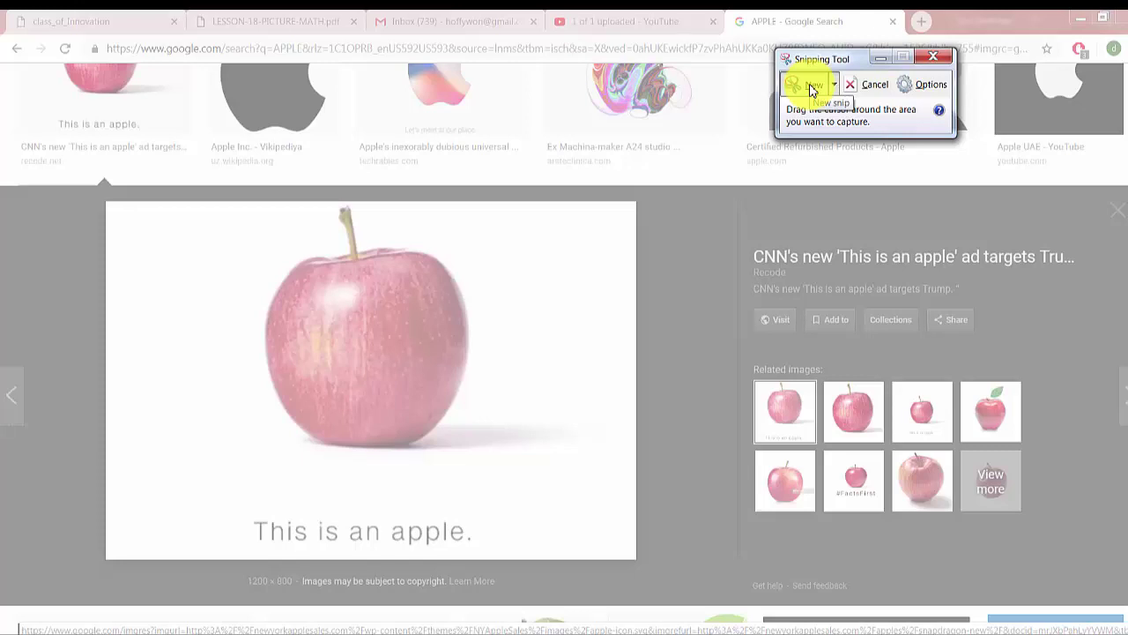
Capture a rectangular snip around the red apple photo
key(Escape)
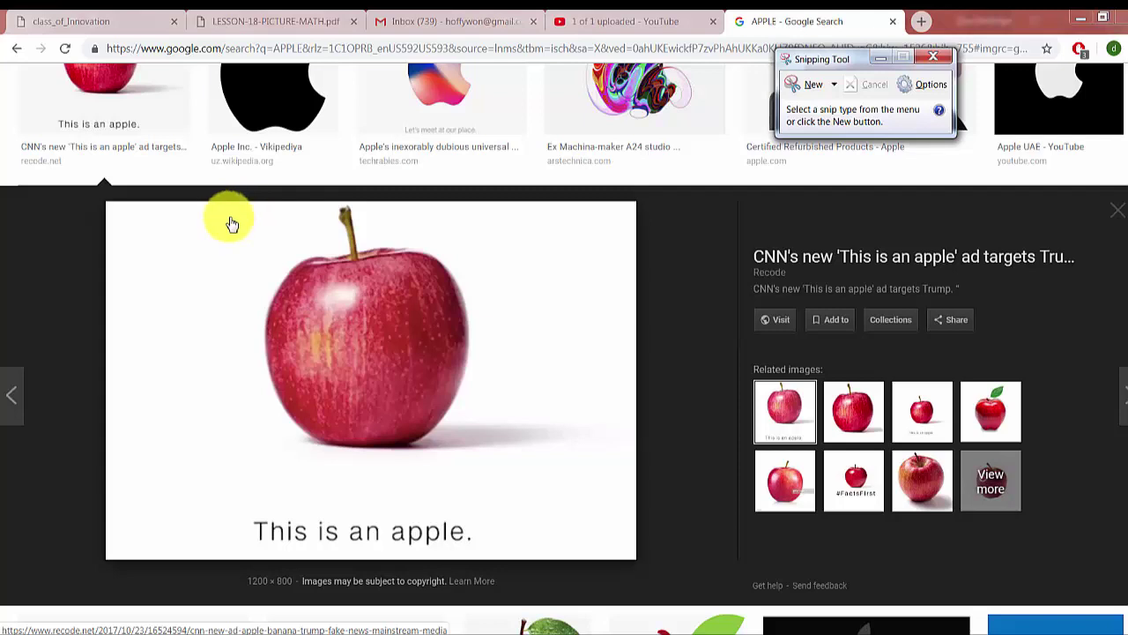
click(811, 88)
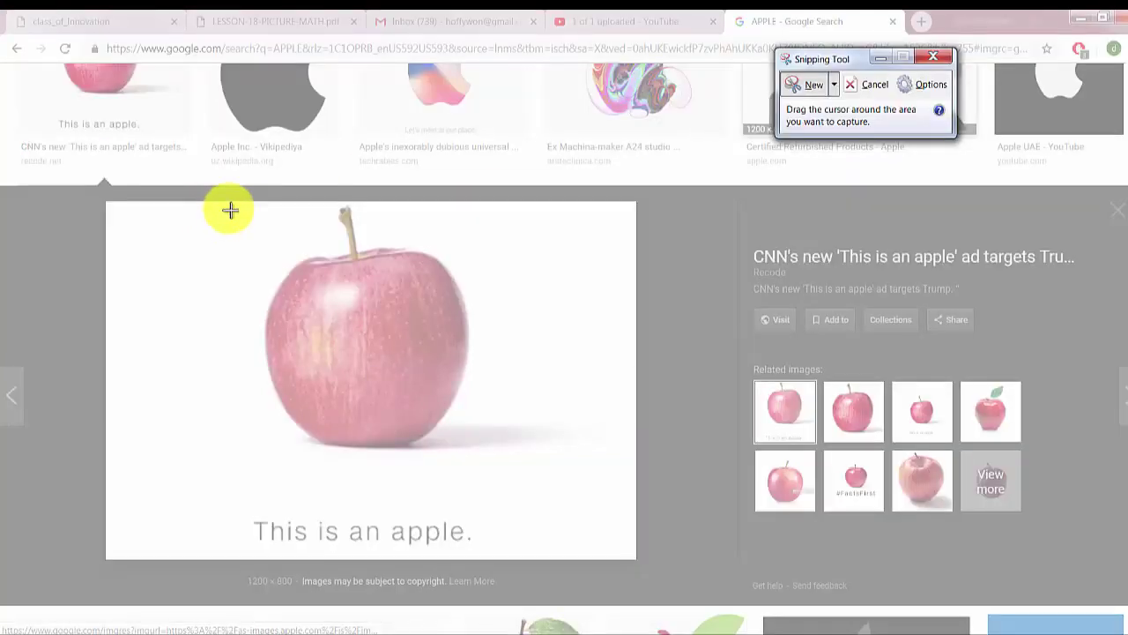
drag(229, 206, 480, 462)
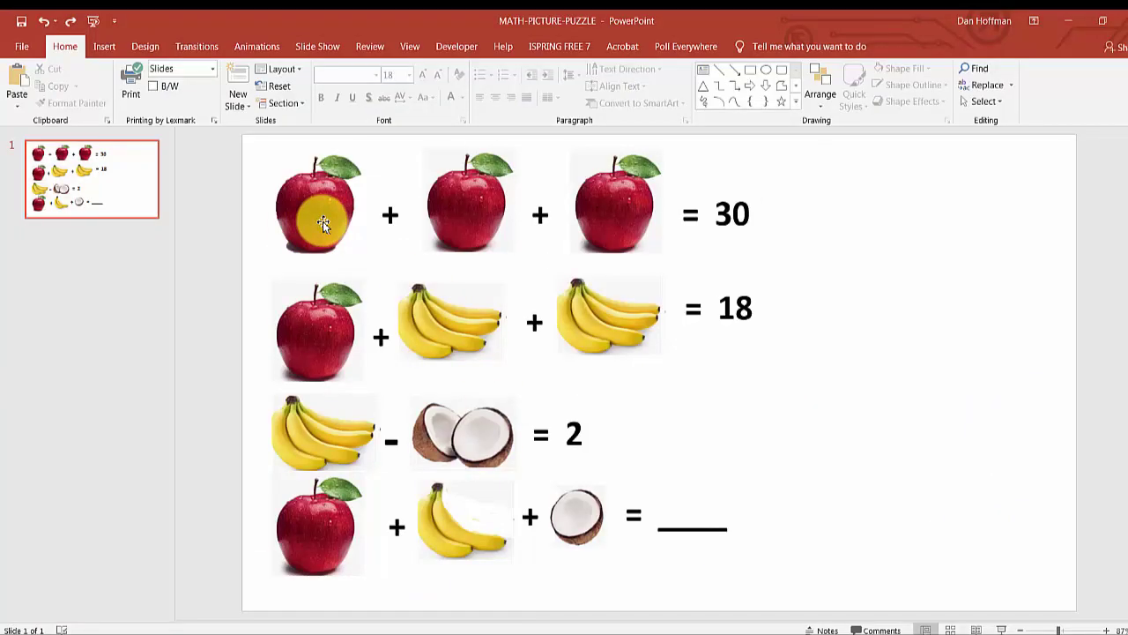
Delete the five old apple pictures, then paste the snipped apple and shrink it into the top-left slot
click(320, 214)
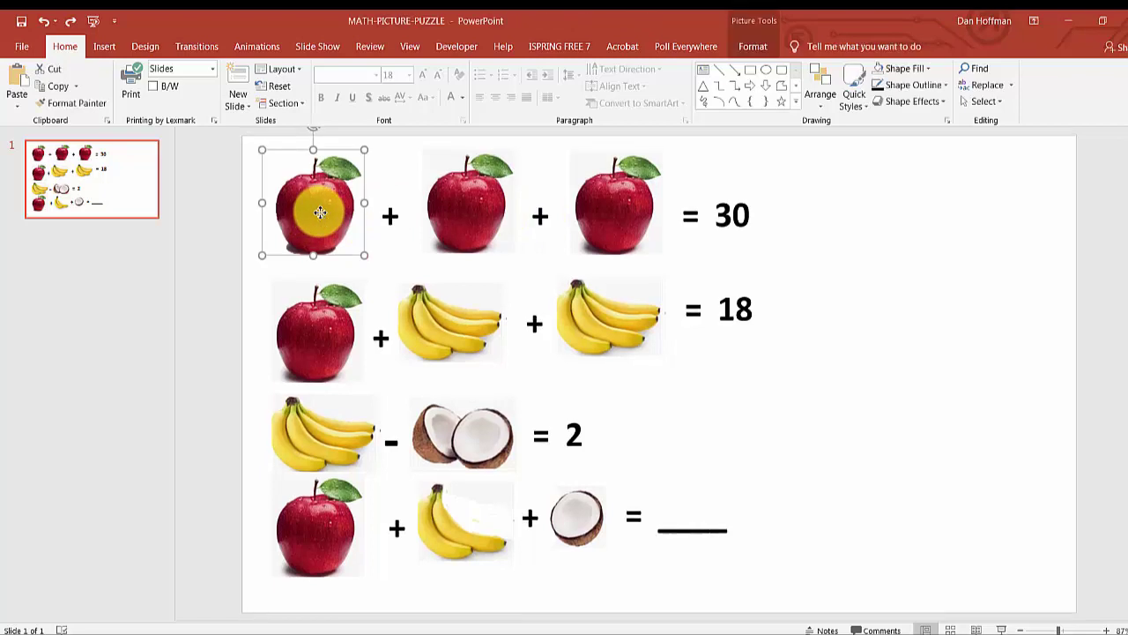
key(Delete)
click(453, 219)
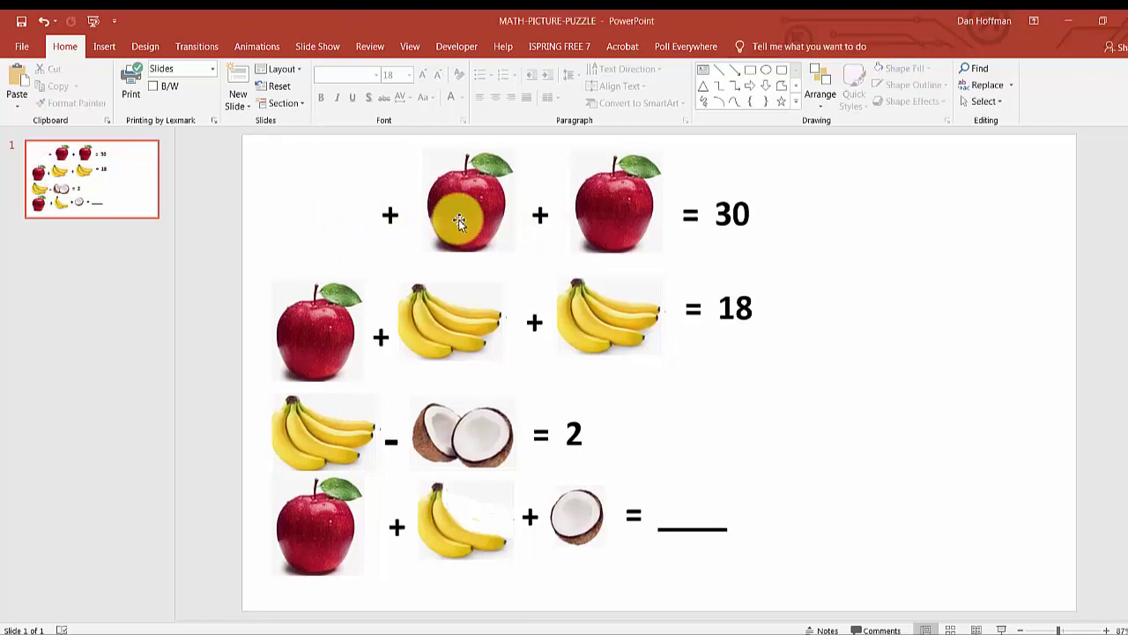
key(Delete)
click(641, 220)
key(Delete)
click(333, 296)
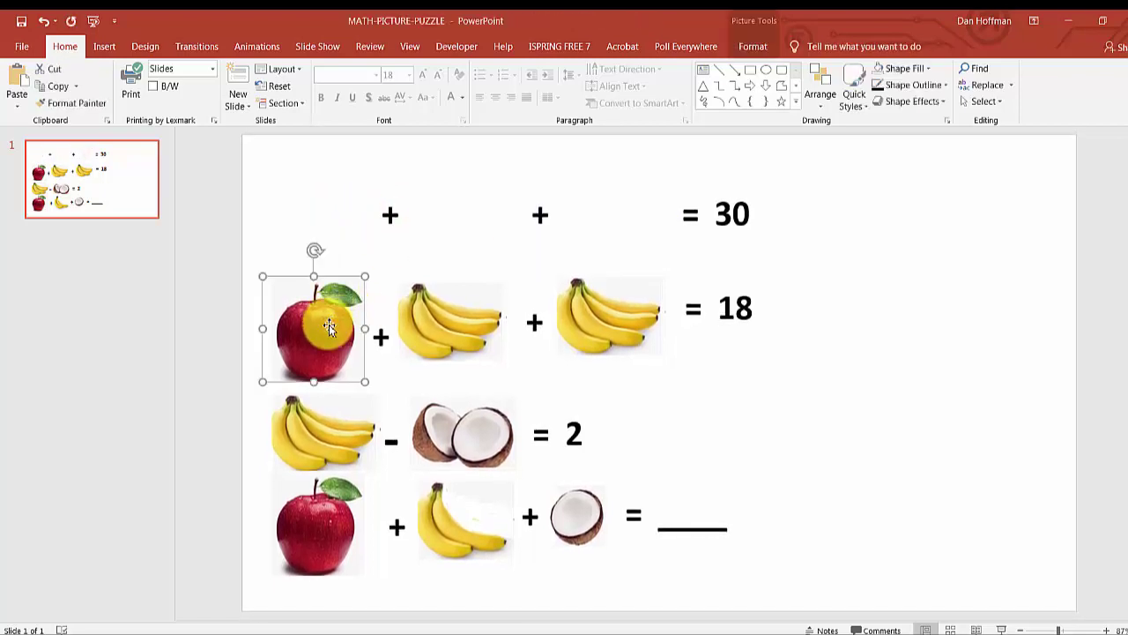
key(Delete)
click(319, 546)
key(Delete)
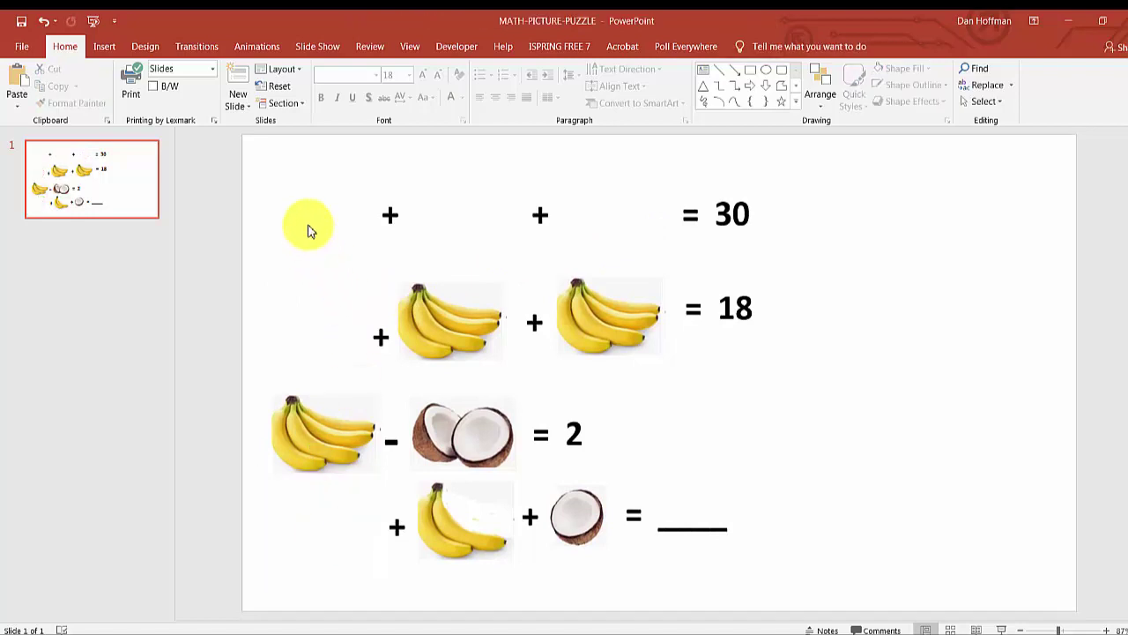
key(ctrl+v)
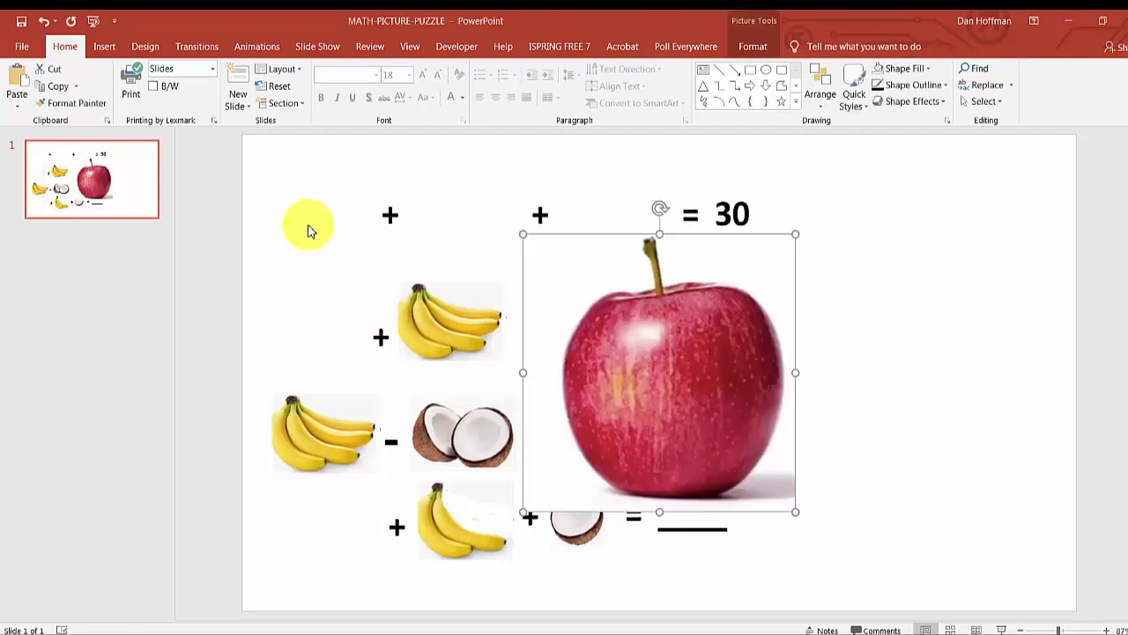
drag(796, 509, 307, 221)
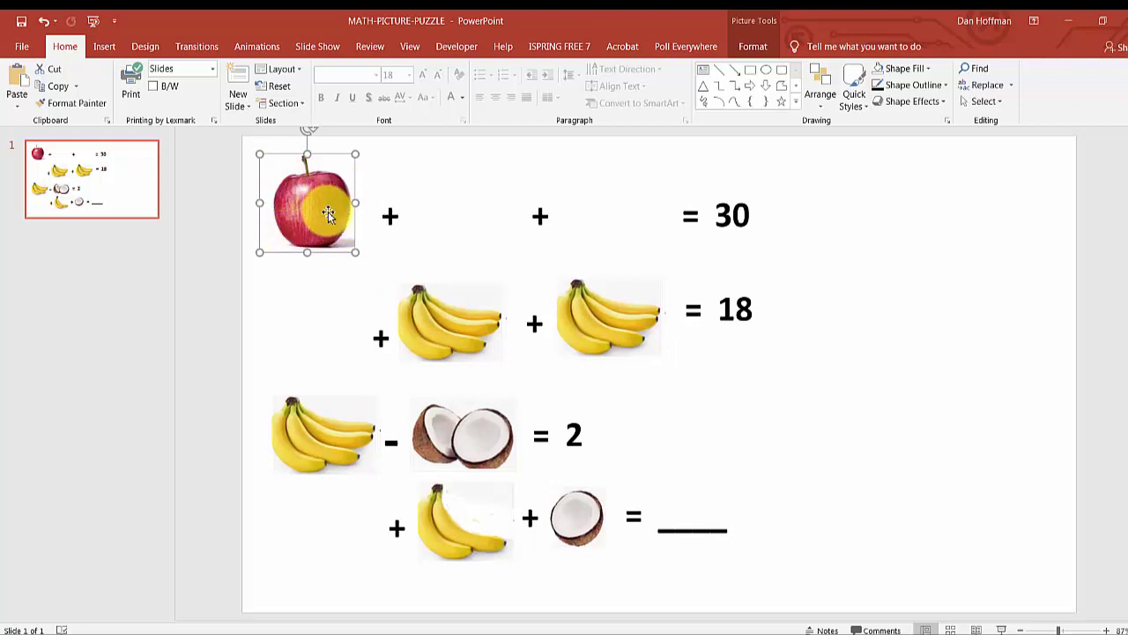
Remove the apple picture's background, keeping the whole apple, and nudge it beside the first plus sign
double_click(328, 214)
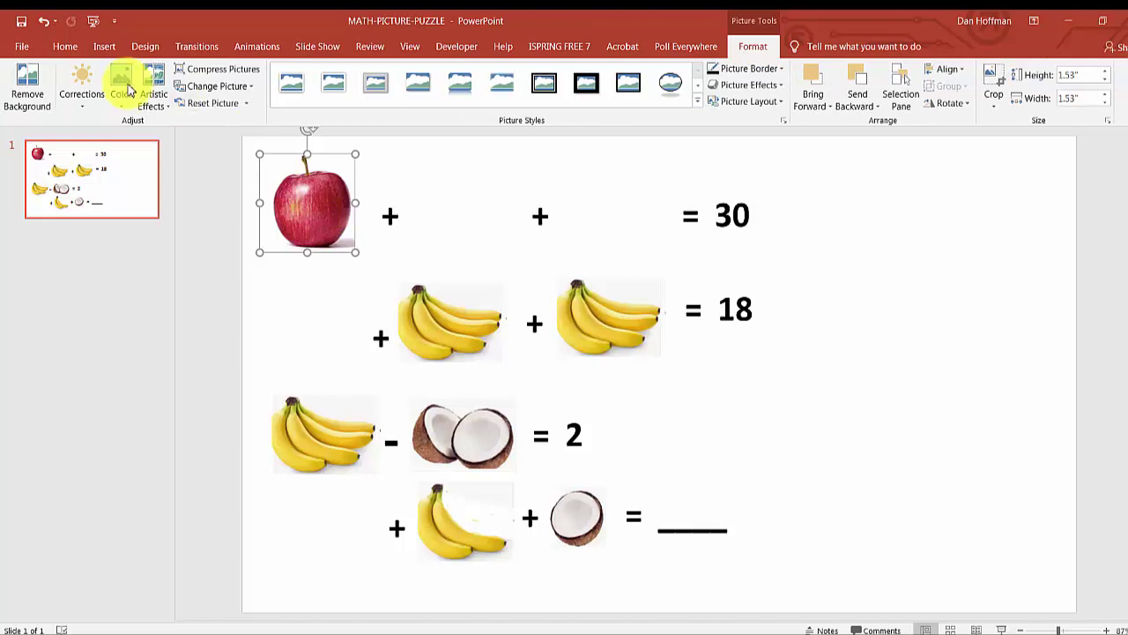
click(32, 93)
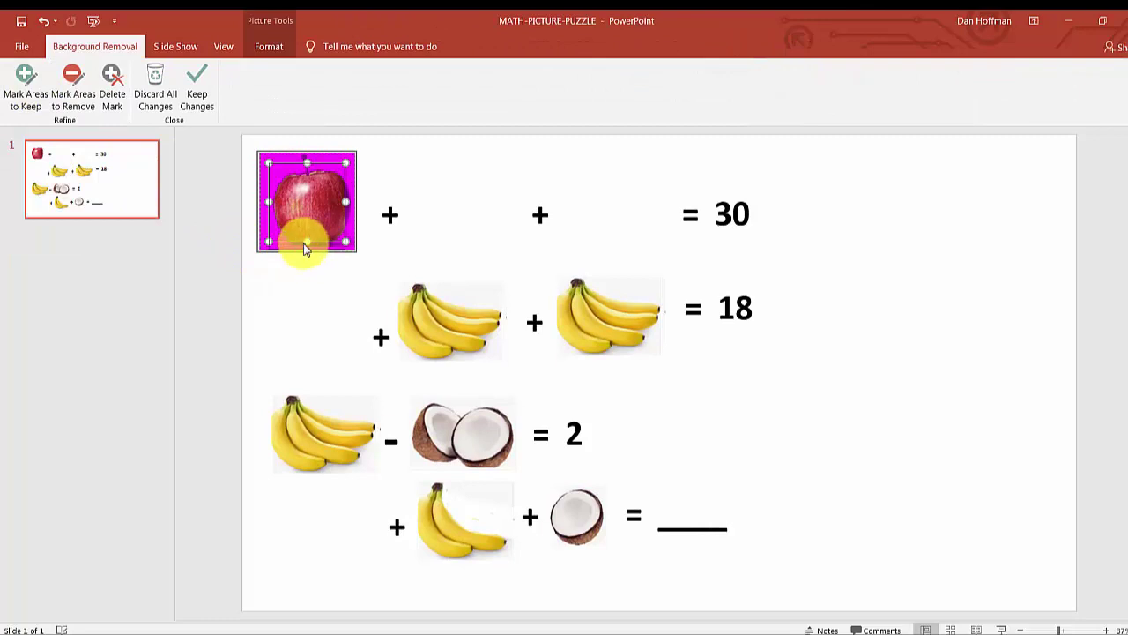
drag(307, 241, 307, 249)
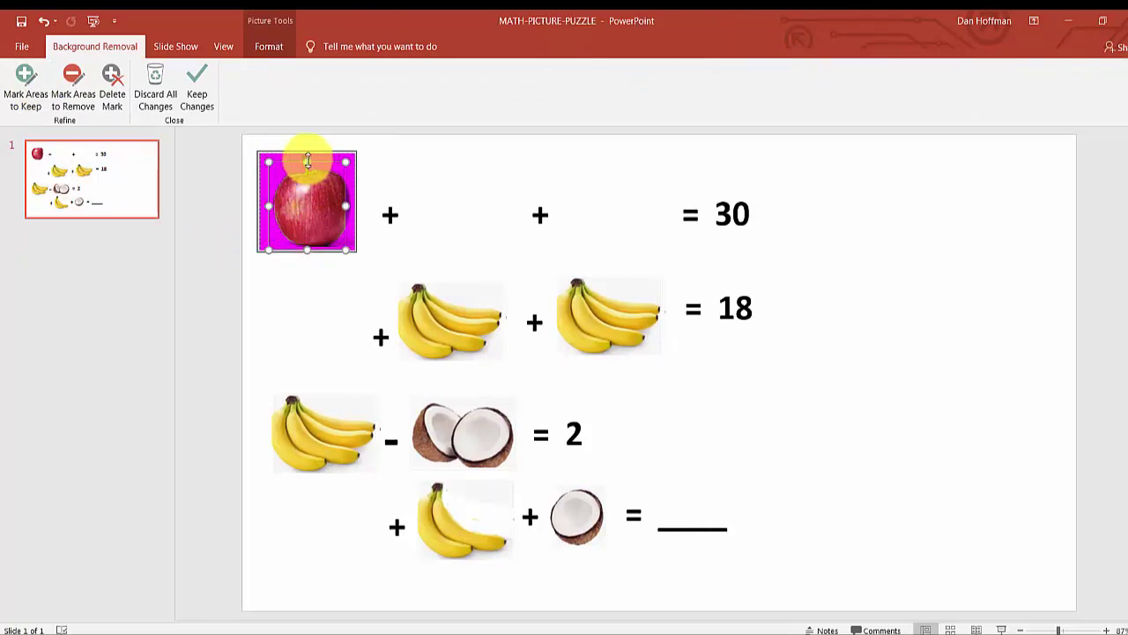
drag(307, 157, 307, 156)
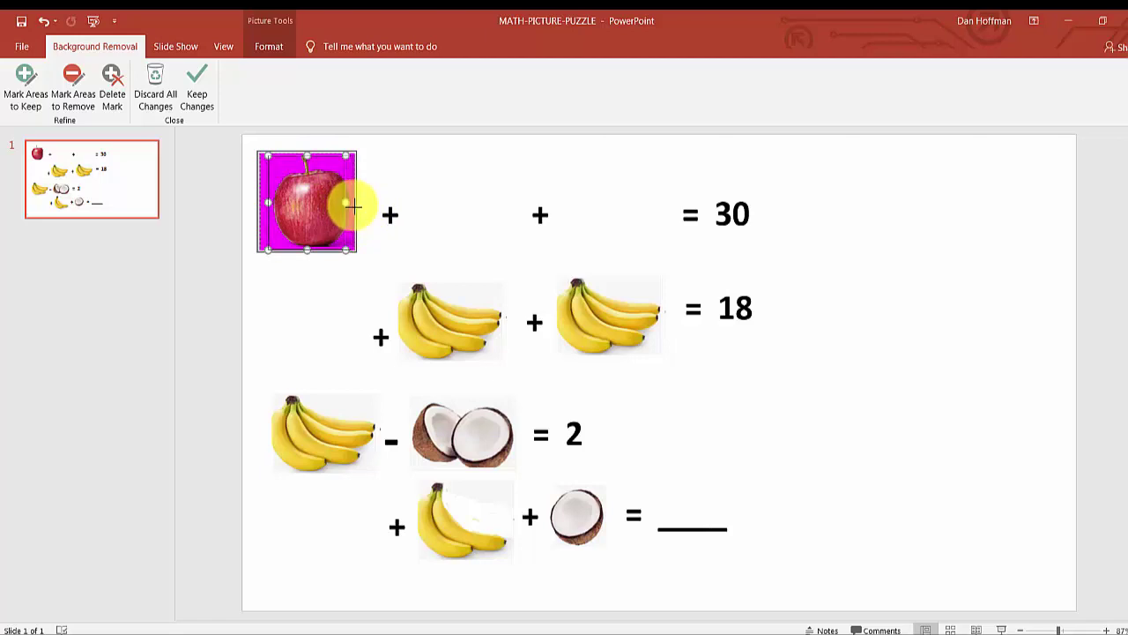
drag(352, 205, 355, 203)
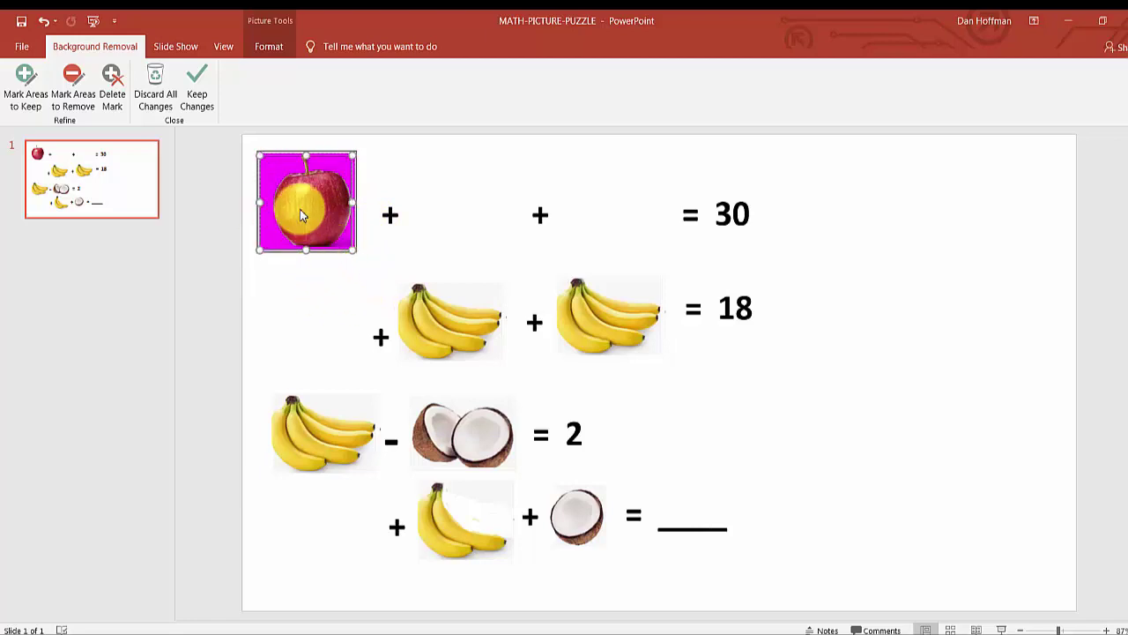
click(314, 317)
mouse_move(315, 235)
mouse_down()
mouse_move(351, 237)
mouse_move(317, 235)
mouse_up()
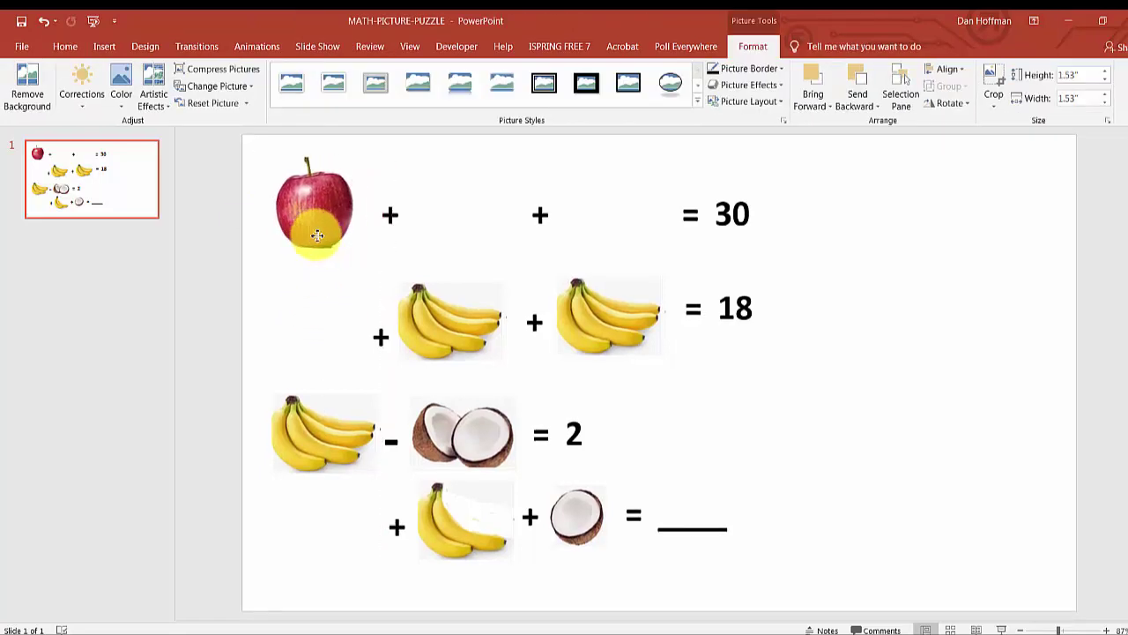
Duplicate the apple into the top row's middle slot and the slot before = 30
click(317, 235)
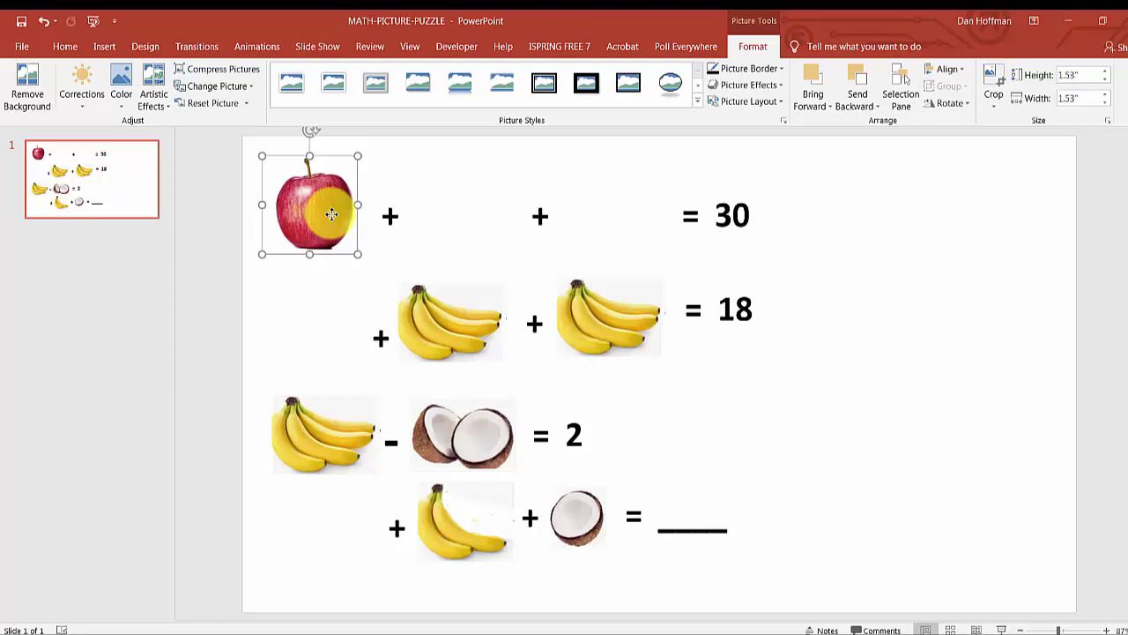
key(ctrl+d)
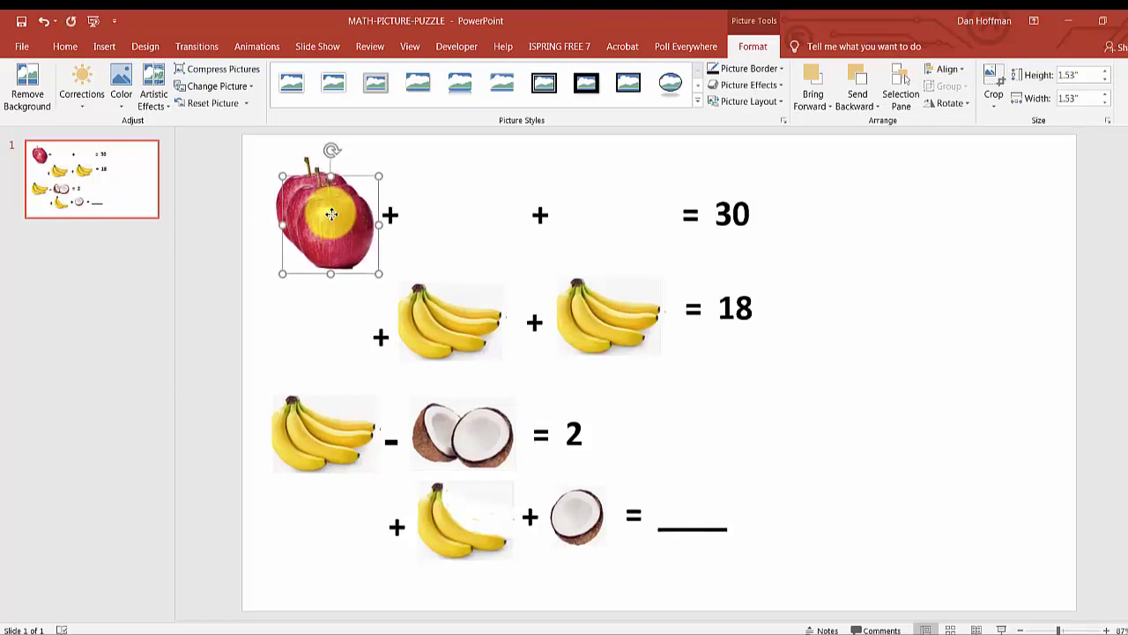
drag(332, 214, 613, 211)
drag(371, 226, 484, 211)
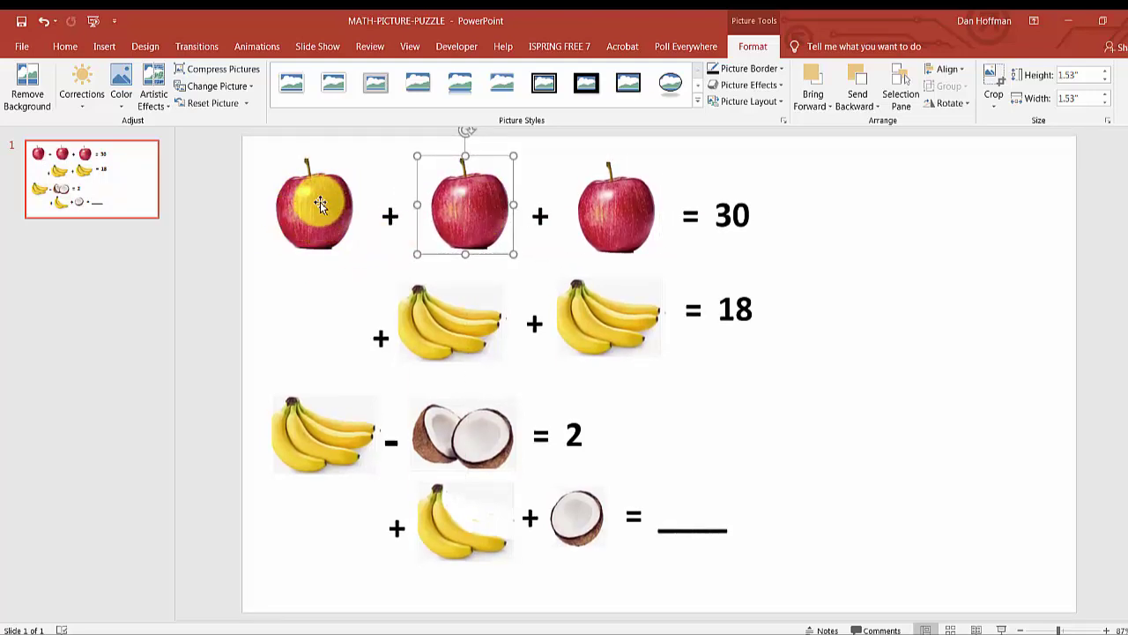
Undo an accidental move, then place apple copies in the second row's and bottom row's empty slots
click(319, 217)
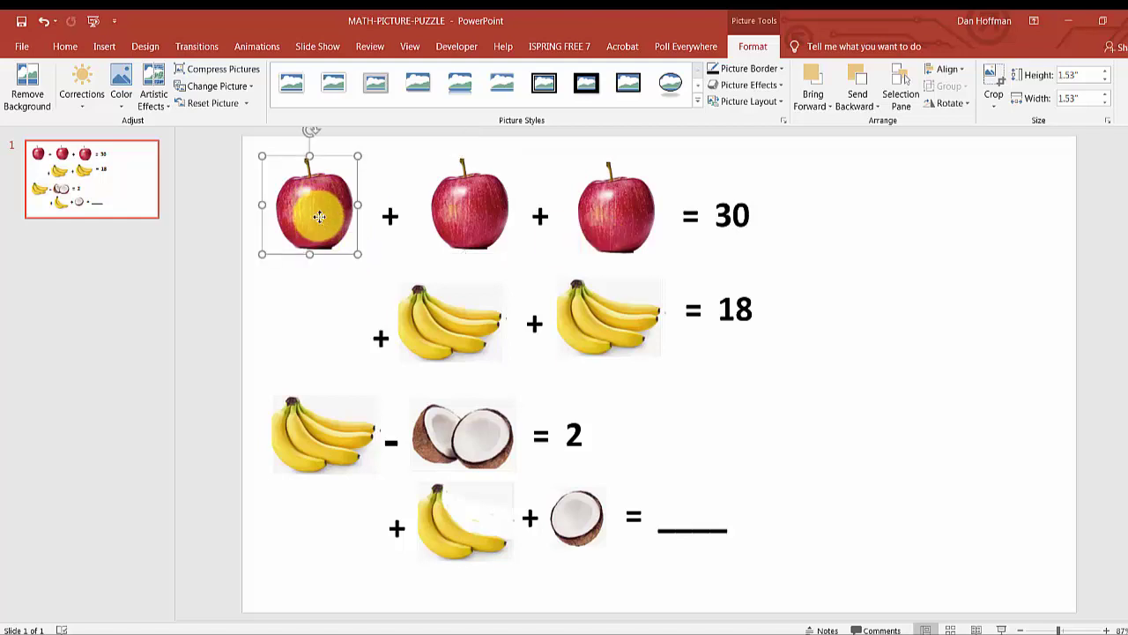
key(ctrl+z)
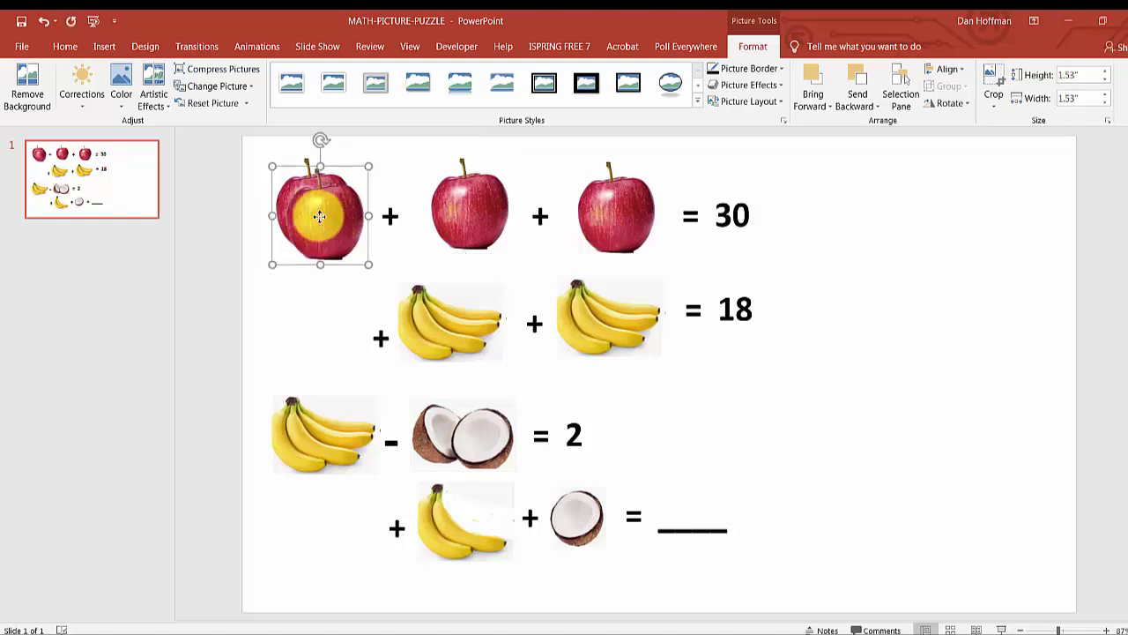
drag(319, 219, 311, 316)
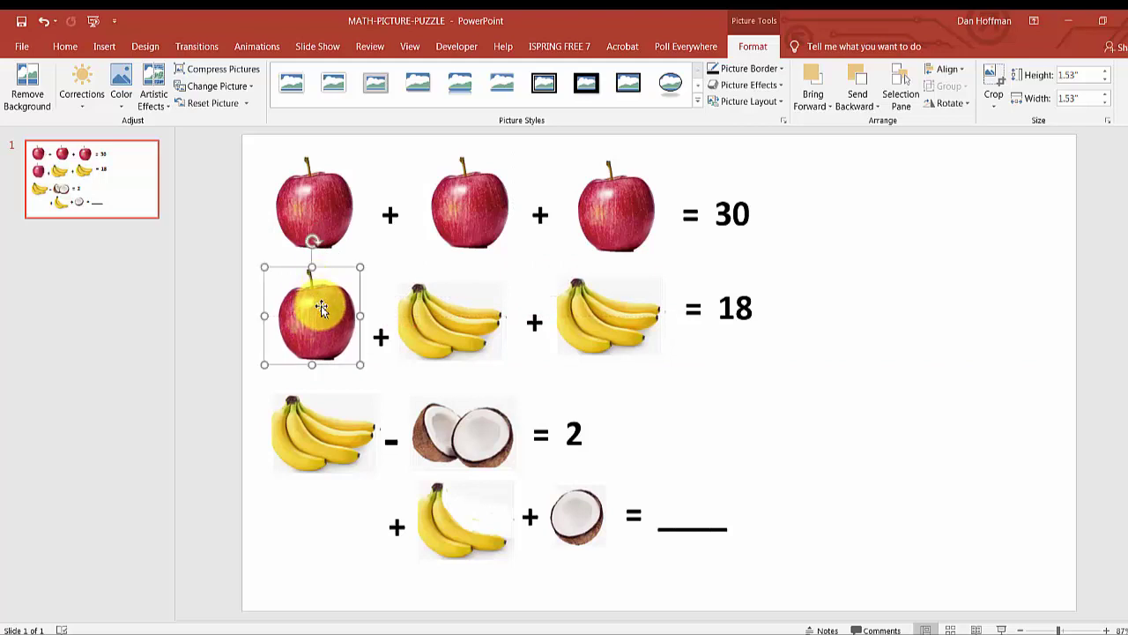
key(ctrl+d)
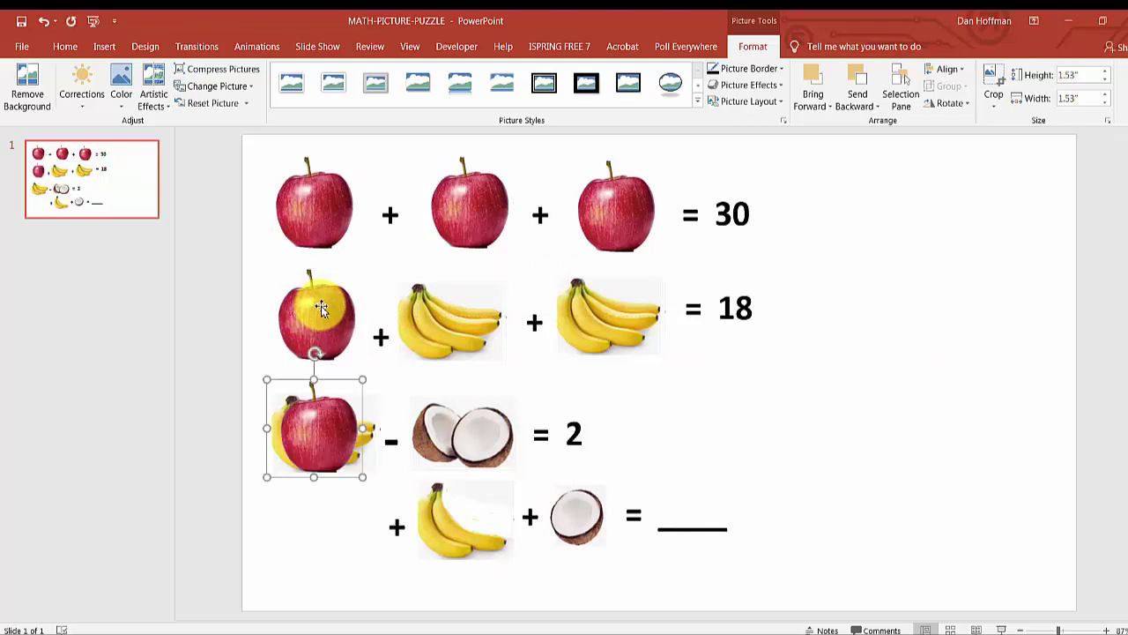
drag(309, 413, 315, 511)
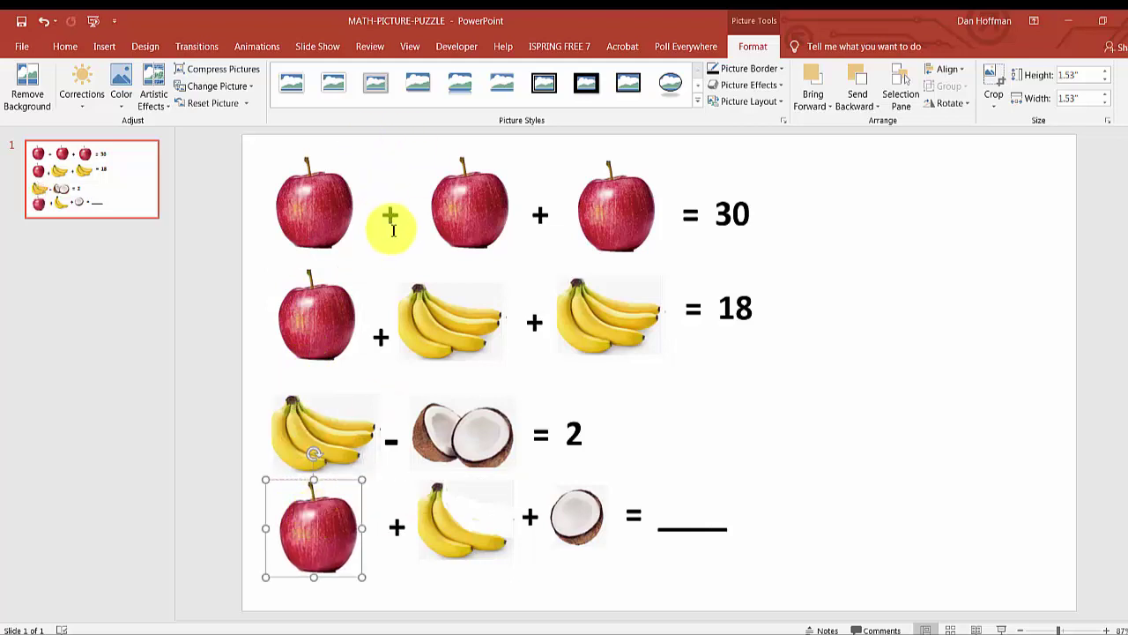